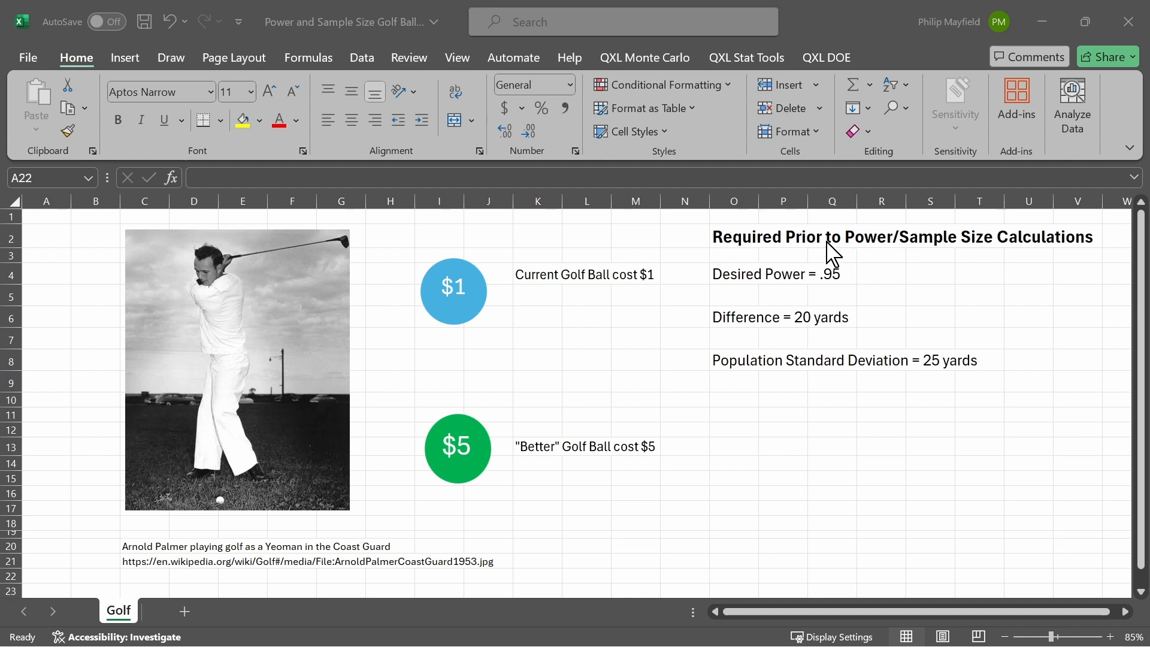
click(651, 60)
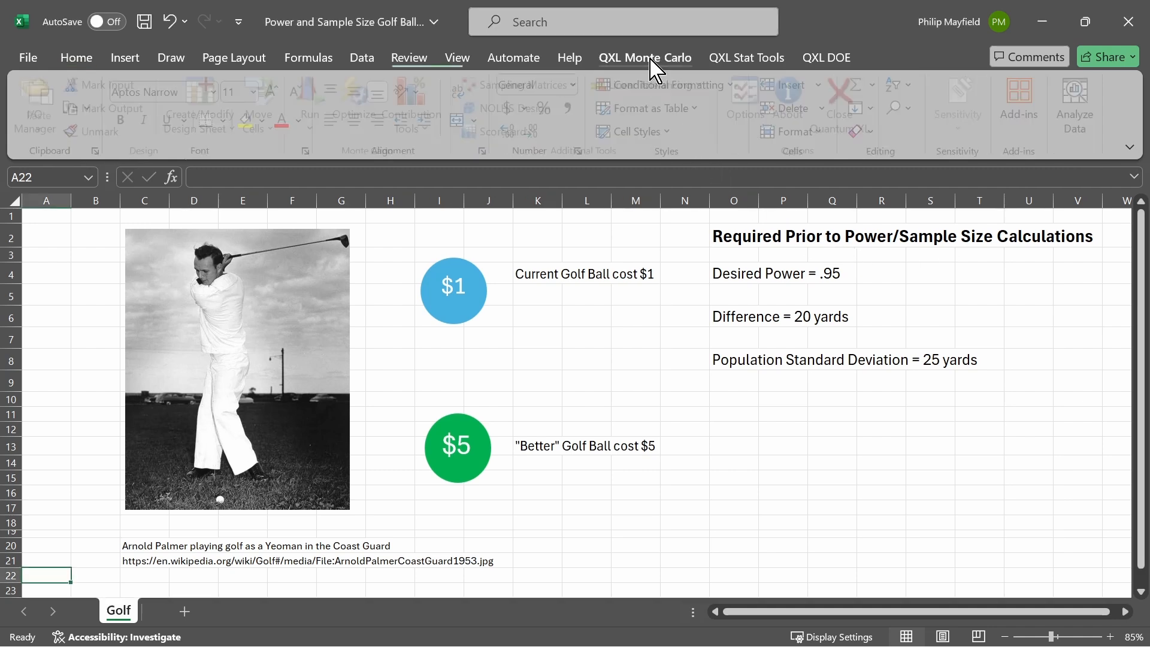
click(735, 63)
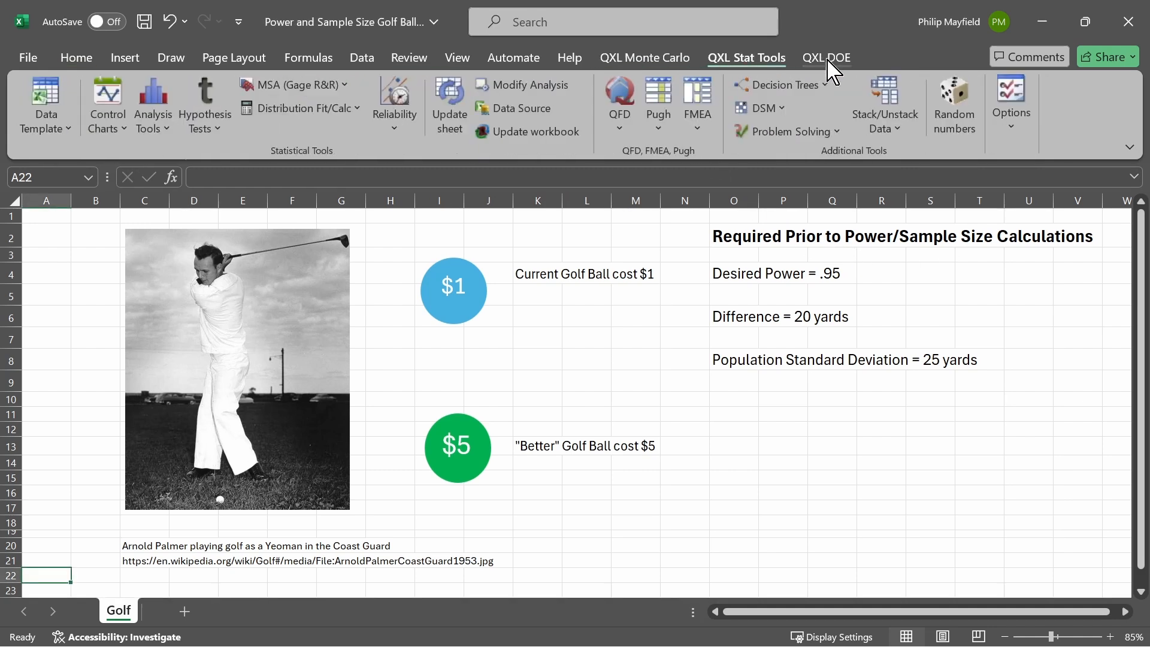
click(830, 63)
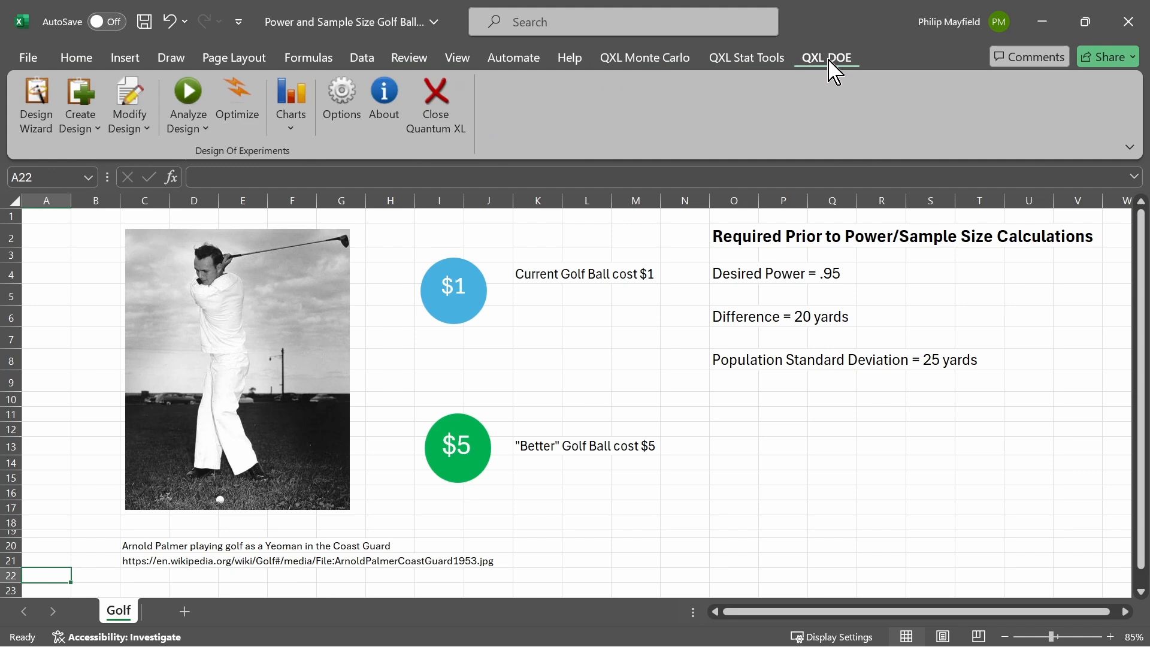
click(766, 70)
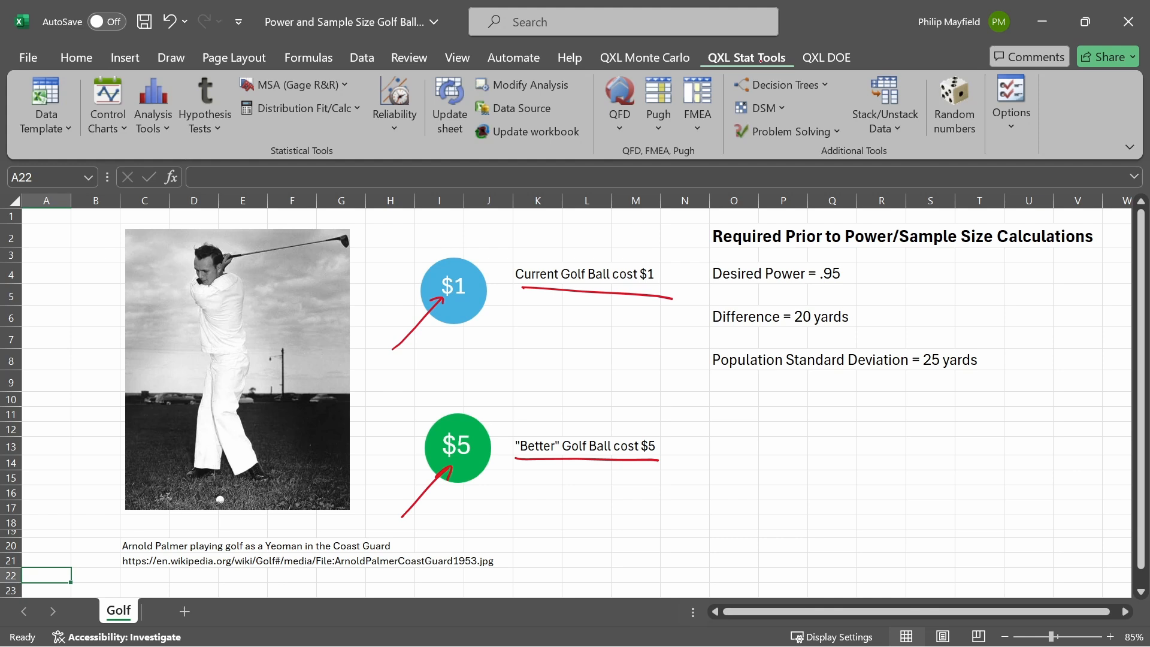
Underline in red ink the requirements heading and the desired power, difference and population standard deviation lines below it
drag(714, 248, 1055, 247)
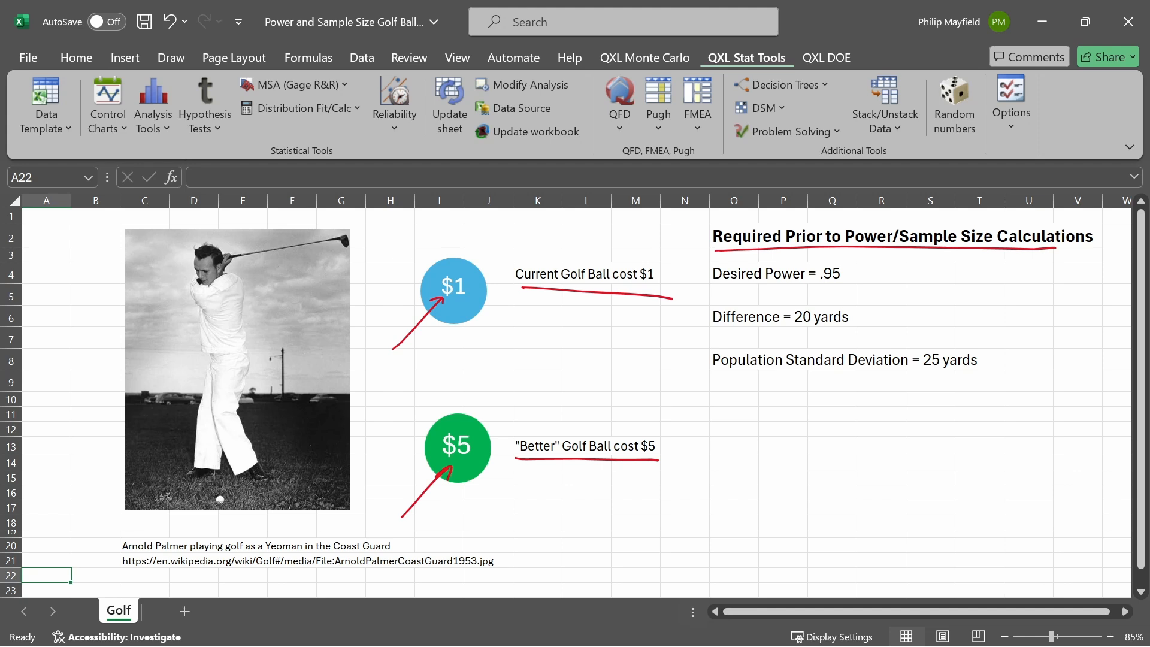
drag(718, 285, 859, 285)
drag(713, 328, 874, 333)
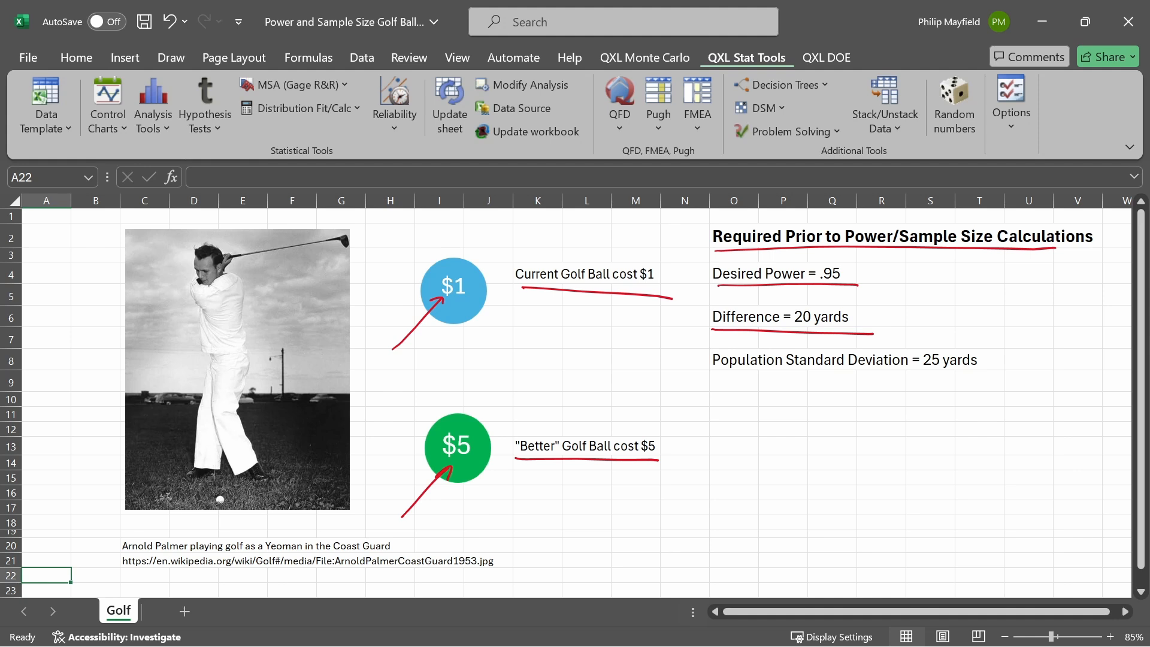
drag(714, 376, 987, 373)
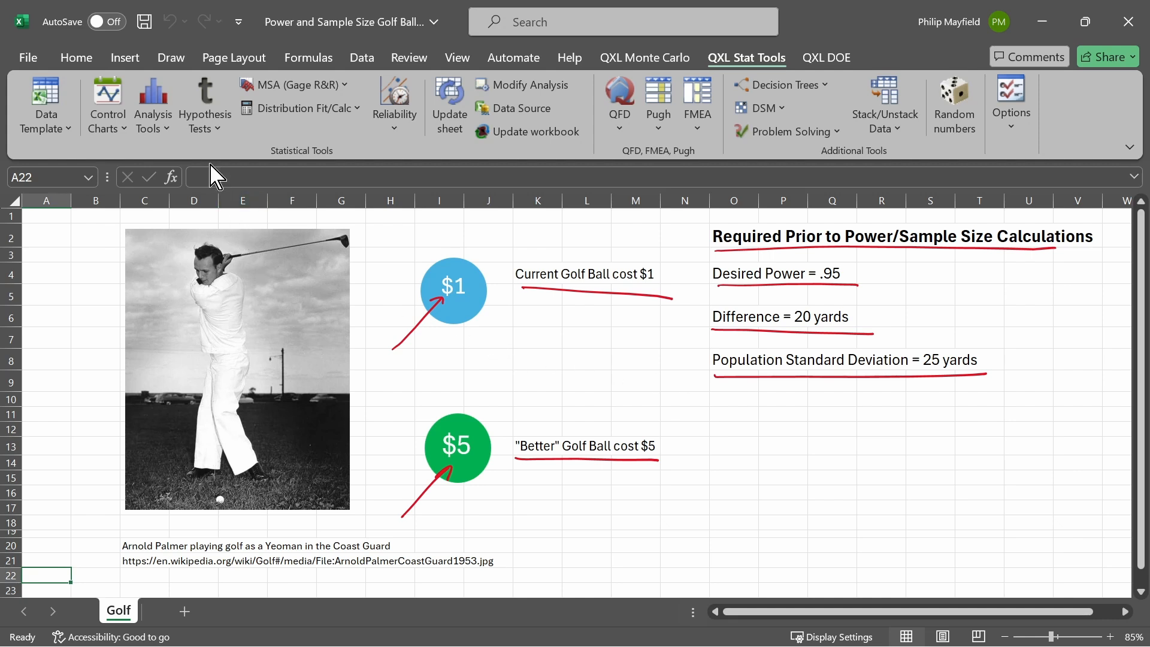
Set up a two-sample t-test sample size calculation with power .95, difference 20 and standard deviation 25
click(210, 138)
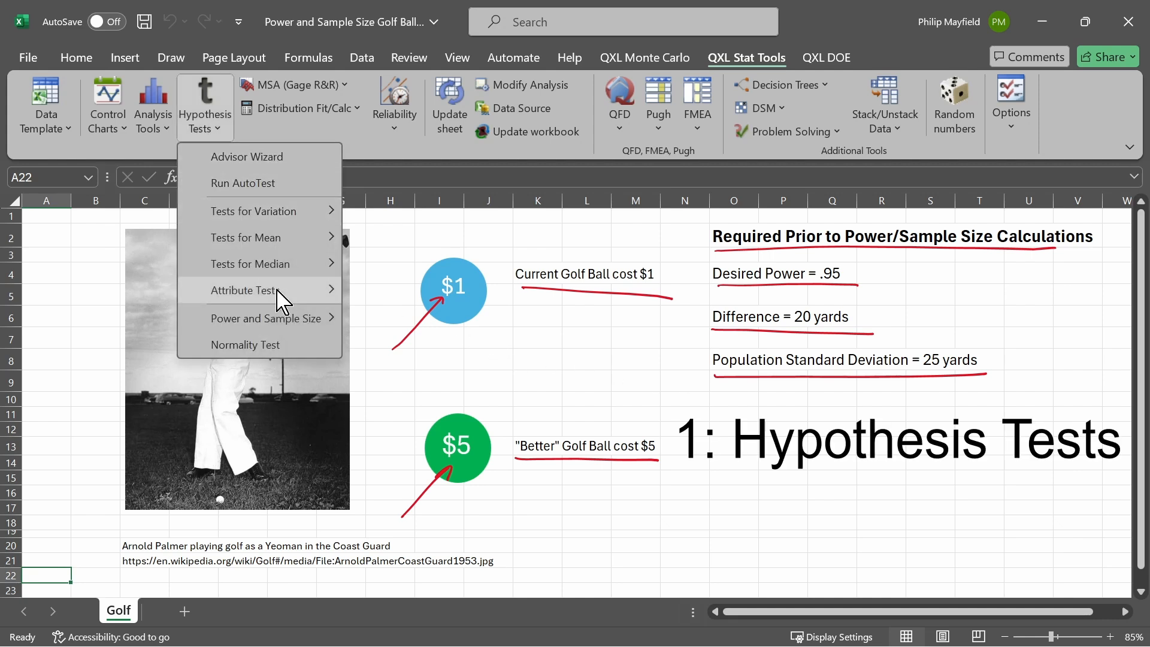
mouse_move(286, 328)
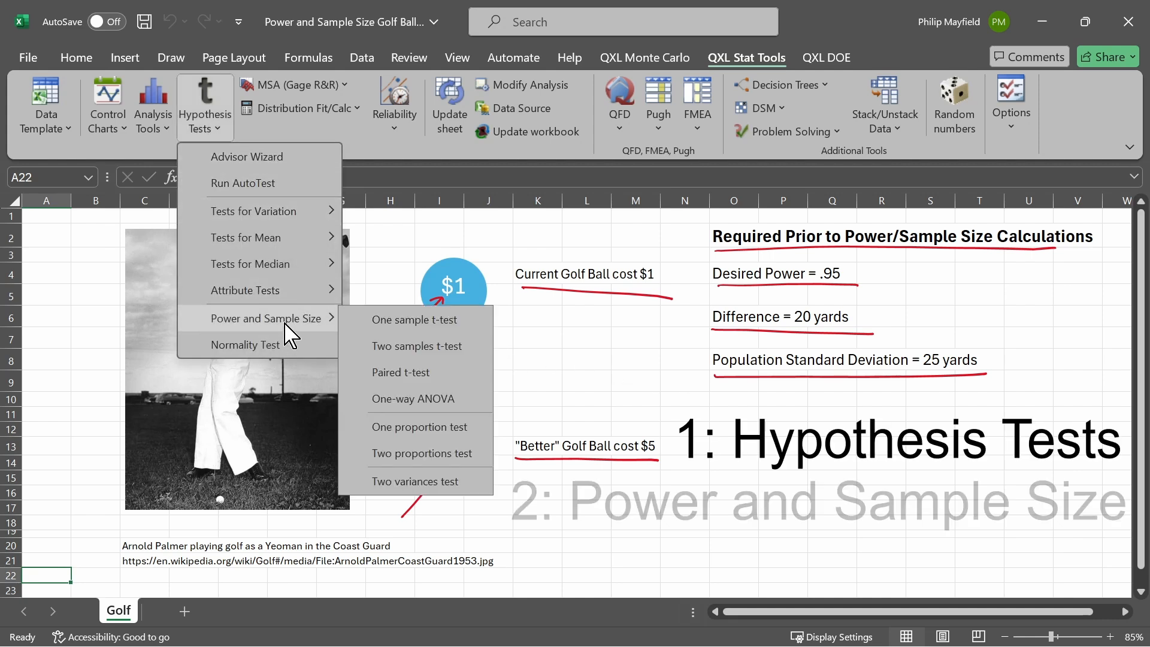
click(435, 346)
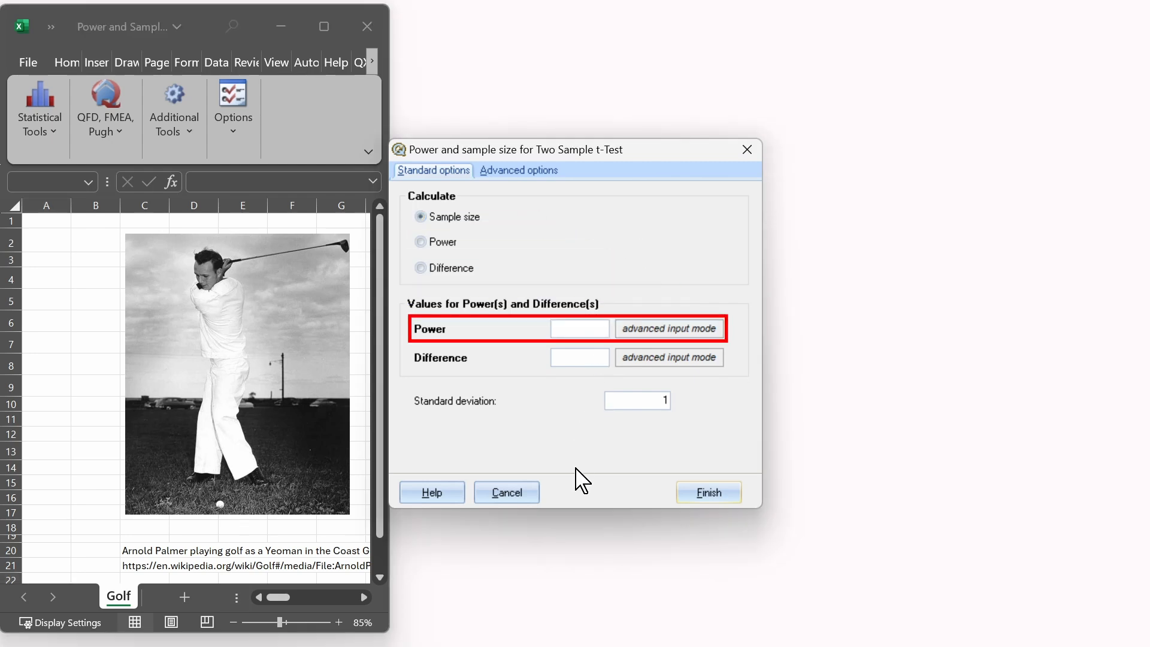
text(.95)
click(583, 357)
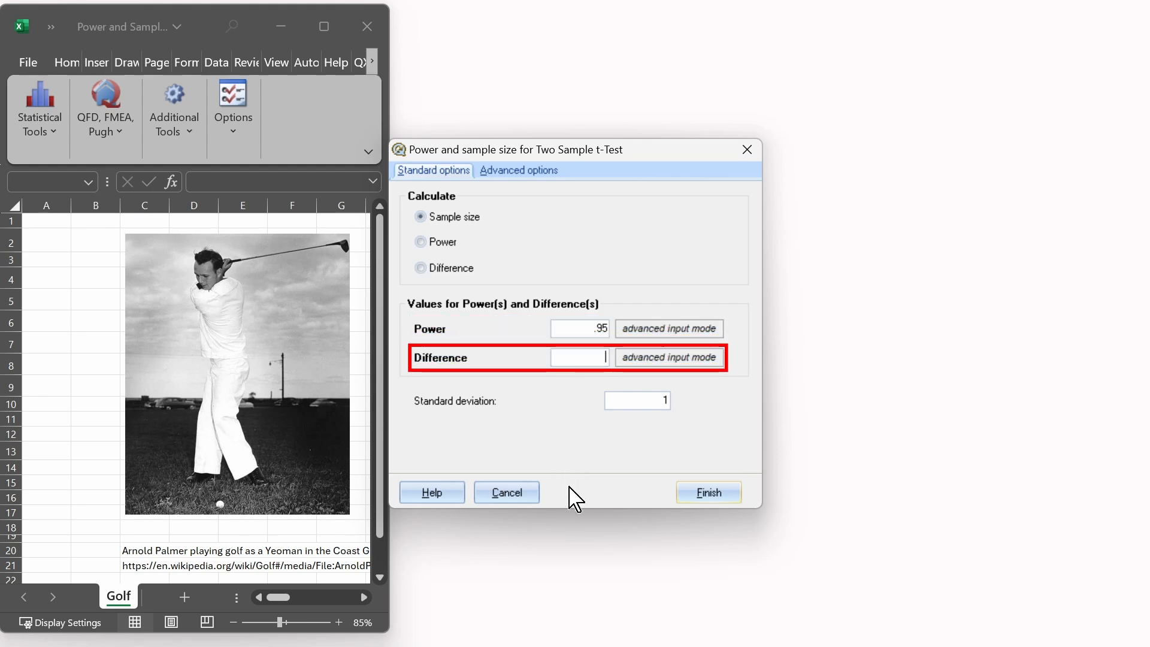
text(20)
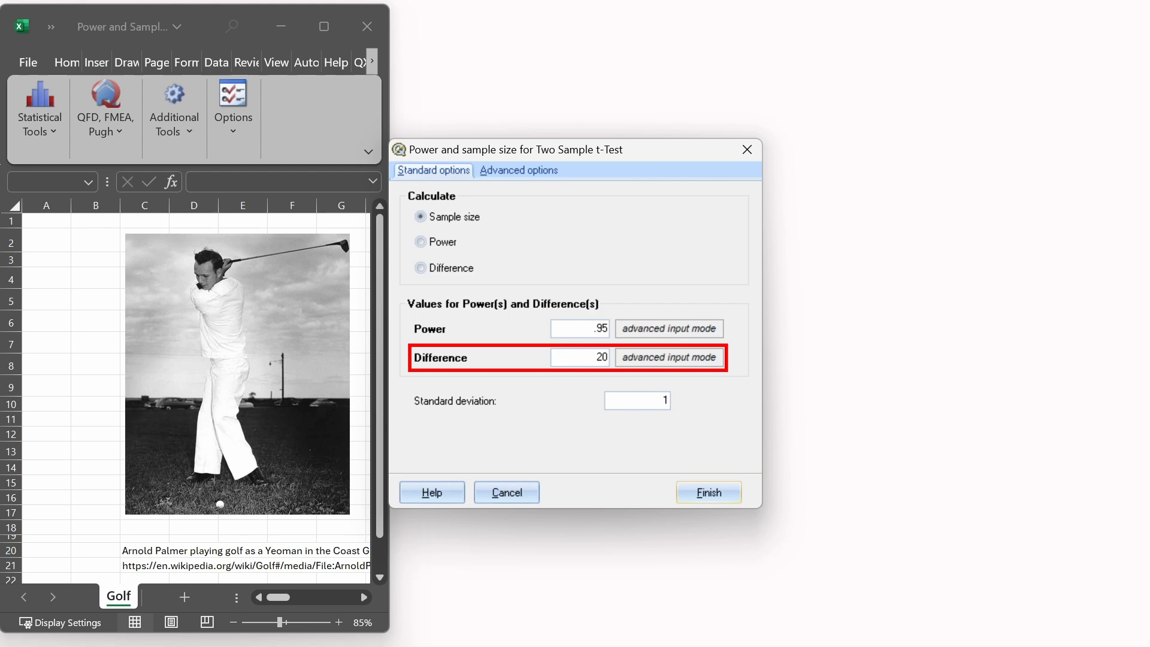
click(656, 400)
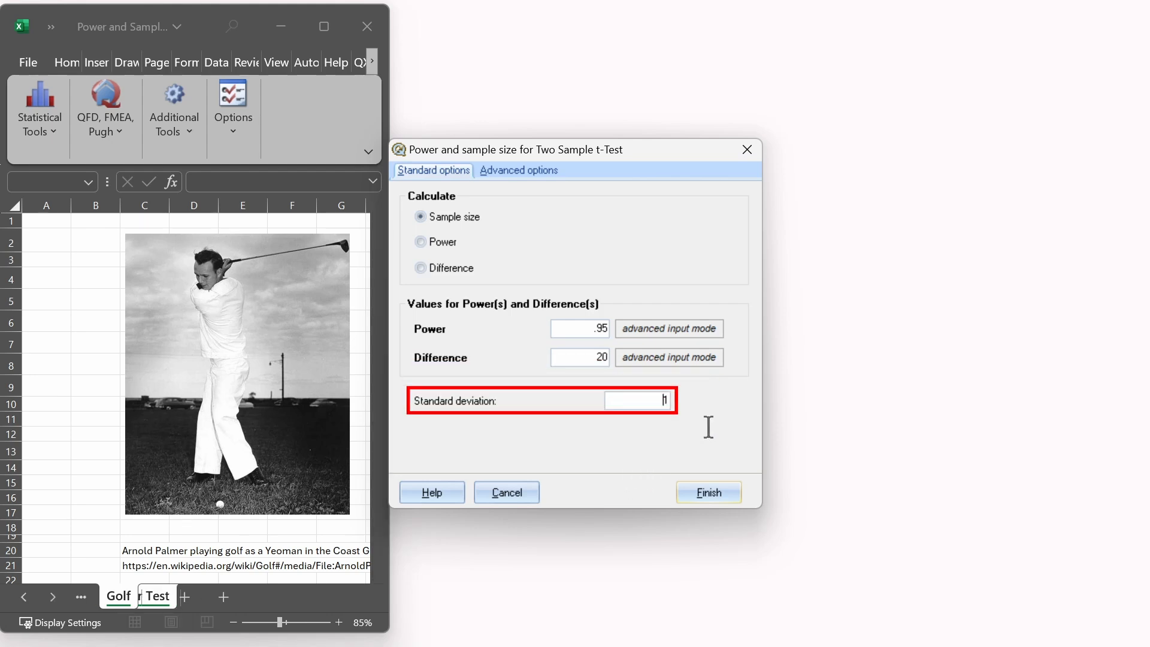
text(25)
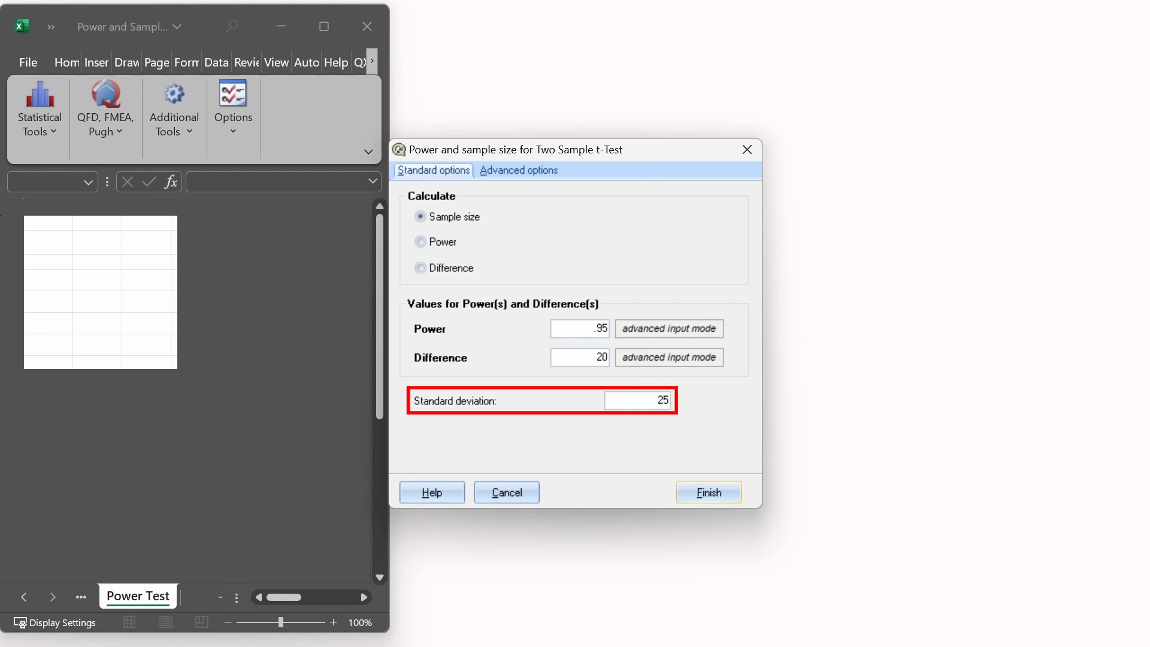
key(Tab)
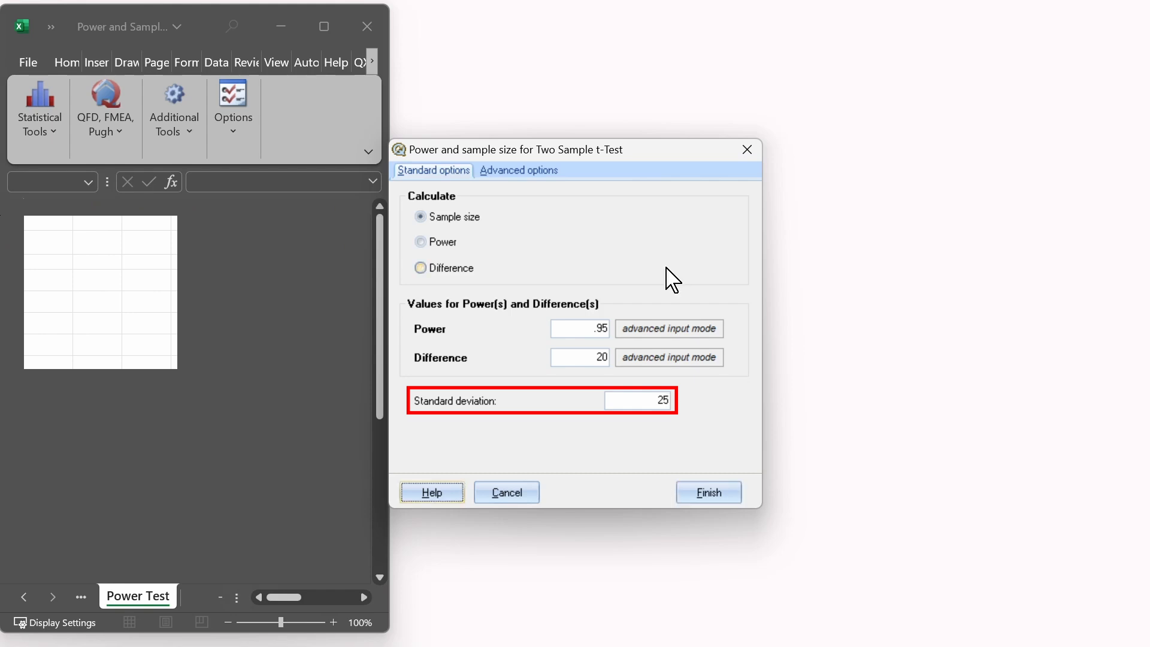
Set the hypothesis to test to Greater than and generate the report, viewing it in a maximized workbook window
click(530, 174)
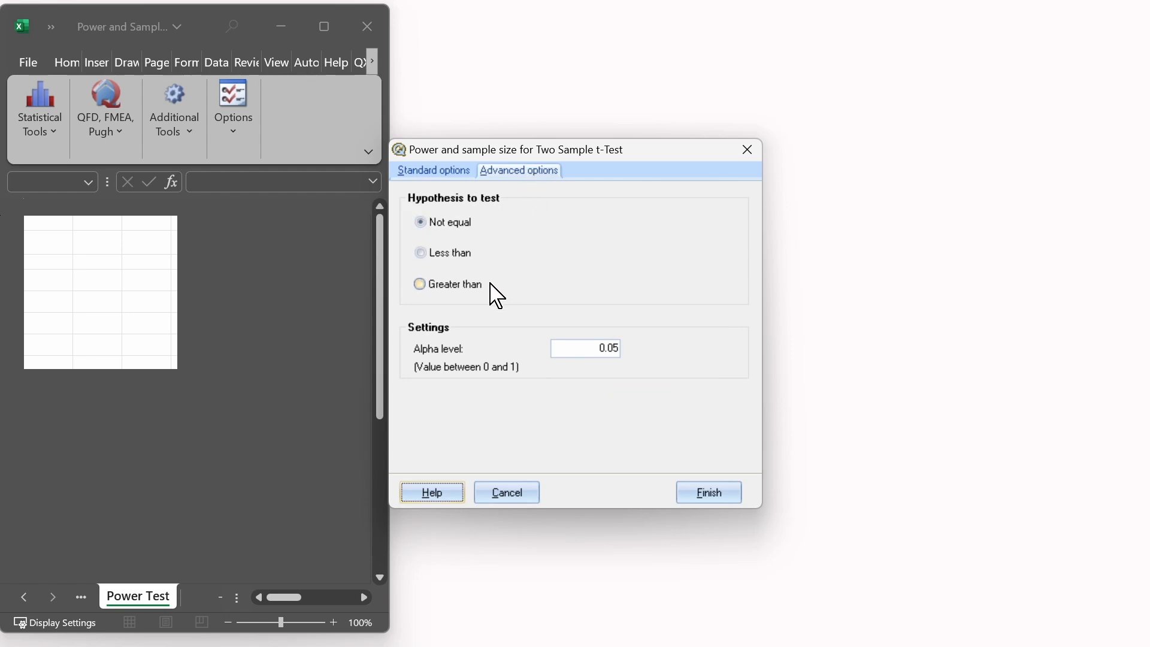
click(466, 290)
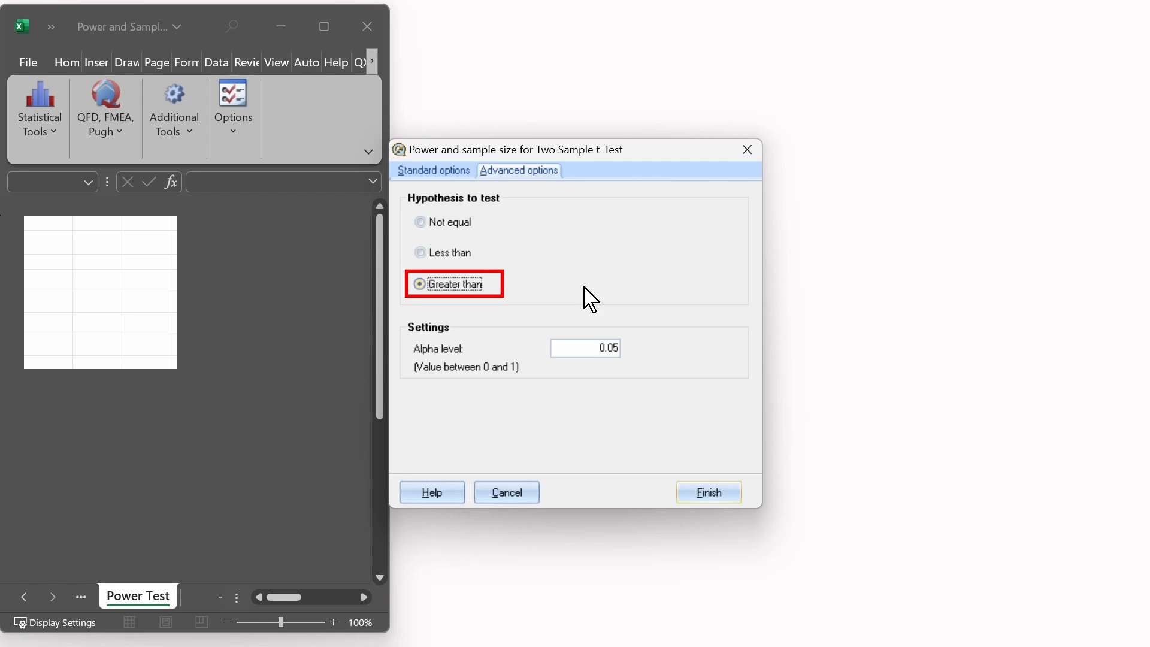
click(707, 498)
click(324, 26)
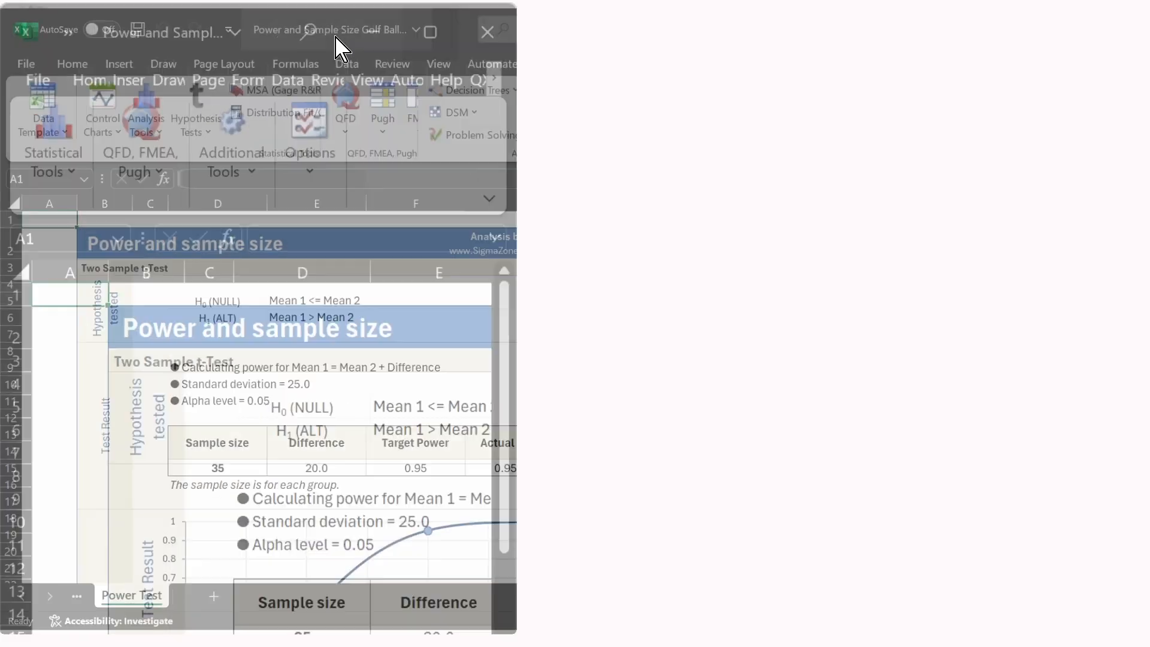
Circle the sample size result and underline its note in red ink, and handwrite a $1 column numbered 1, 2, 3 down to 35
scroll(778, 386, down, 2)
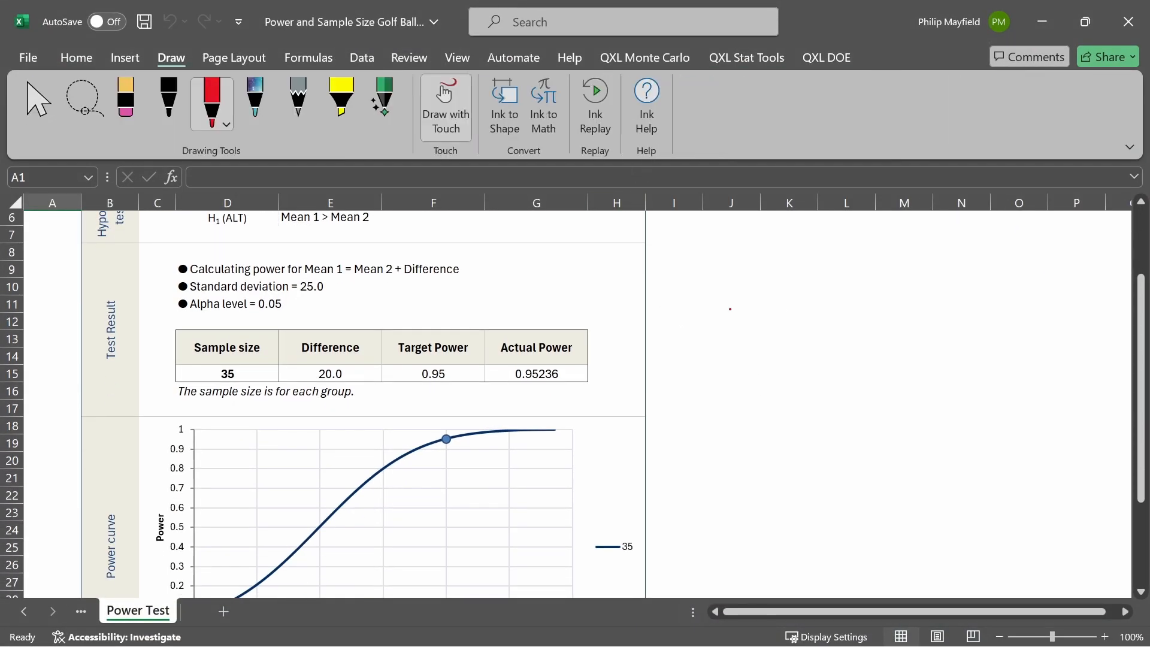
mouse_move(217, 379)
mouse_down()
mouse_move(215, 325)
mouse_move(239, 375)
mouse_move(208, 400)
mouse_move(367, 401)
mouse_up()
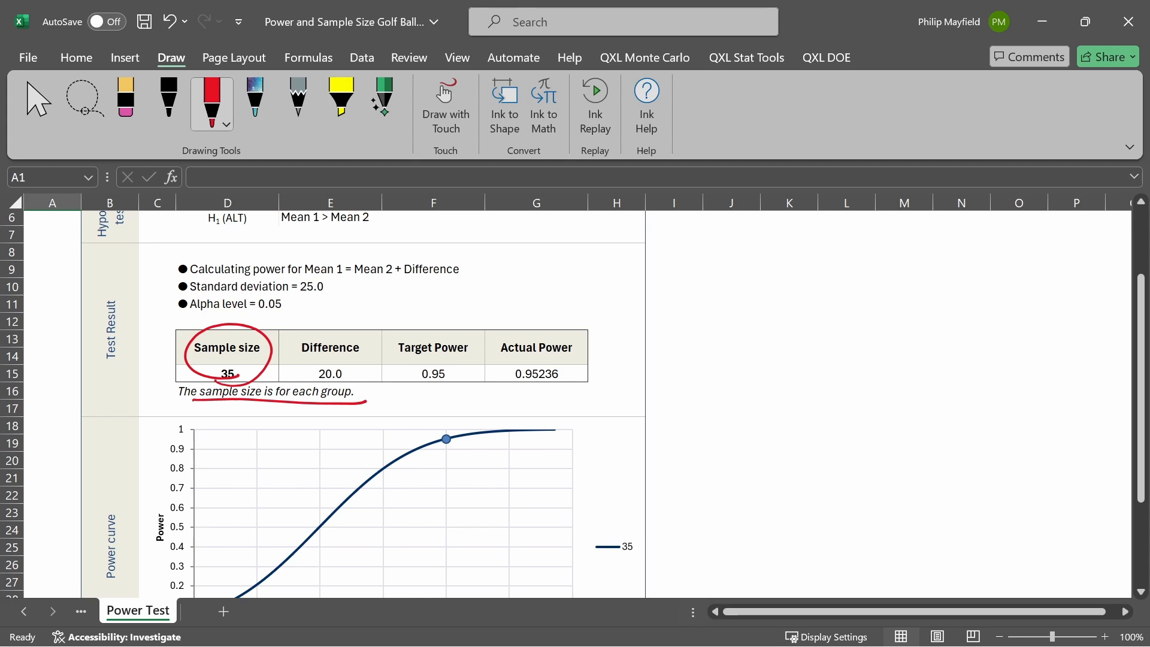
drag(701, 274, 696, 302)
mouse_move(698, 264)
mouse_down()
mouse_move(699, 299)
mouse_move(781, 311)
mouse_up()
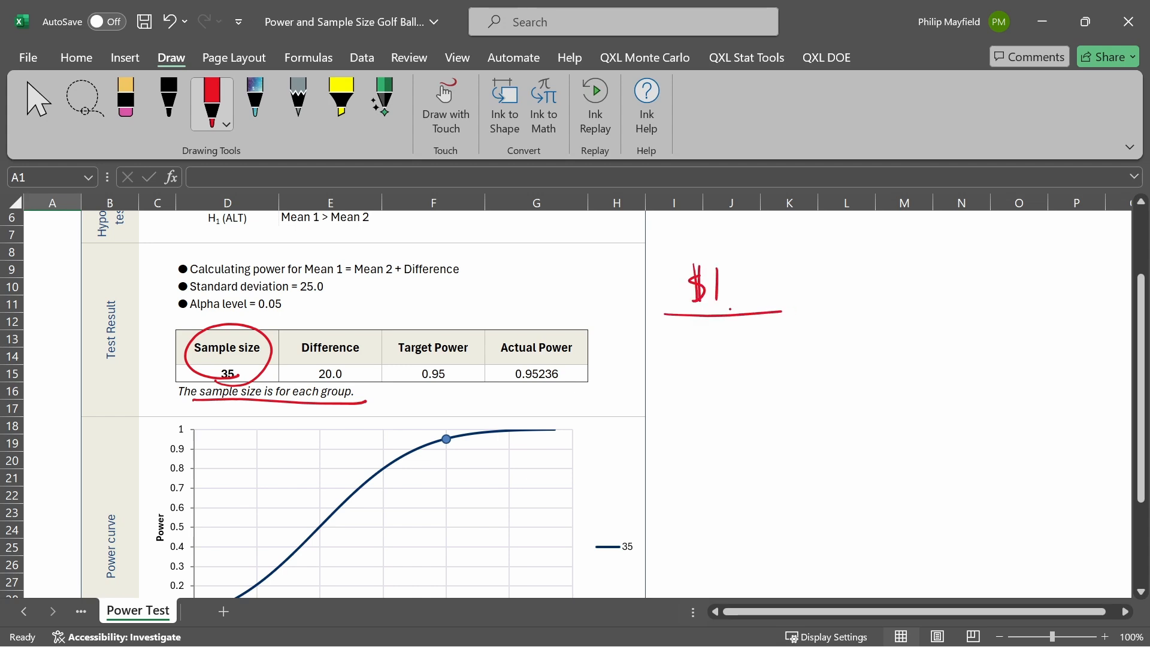
mouse_move(675, 329)
mouse_down()
mouse_move(694, 336)
mouse_move(700, 355)
mouse_move(697, 473)
mouse_move(709, 472)
mouse_up()
drag(710, 453, 718, 451)
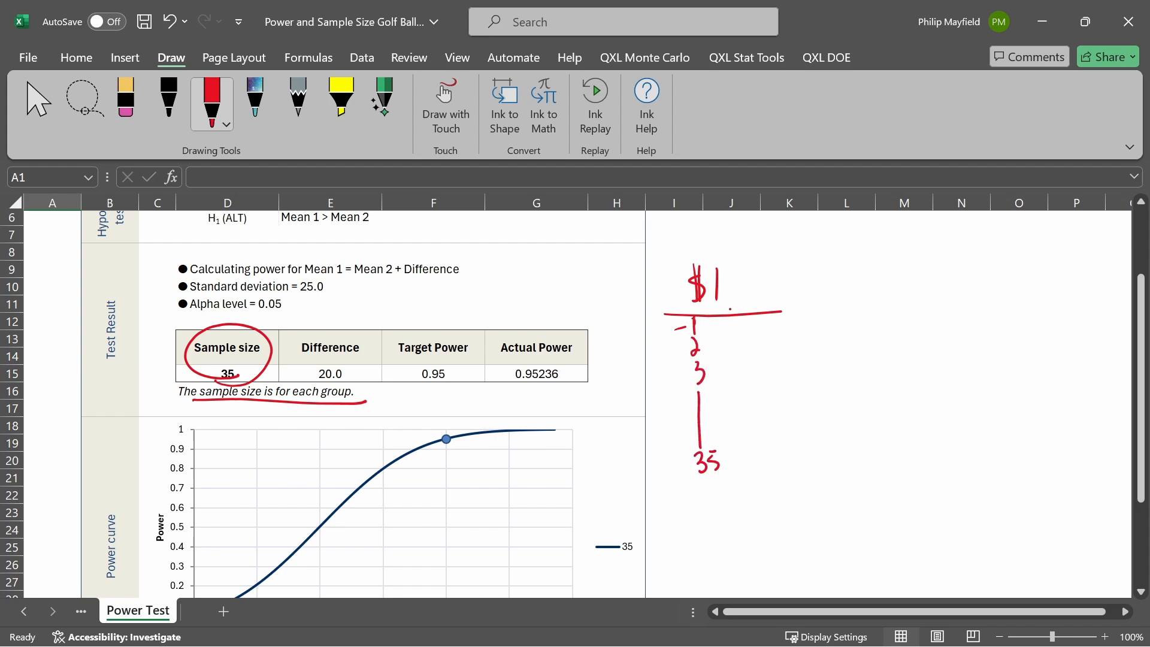
Handwrite a $5 column running from 1 down to 35 beside the $1 column
mouse_move(897, 258)
mouse_down()
mouse_move(884, 270)
mouse_move(889, 292)
mouse_up()
mouse_move(896, 243)
mouse_down()
mouse_move(895, 289)
mouse_move(922, 253)
mouse_up()
mouse_move(858, 304)
mouse_down()
mouse_move(884, 299)
mouse_move(897, 326)
mouse_up()
drag(901, 352, 900, 413)
drag(902, 468, 888, 474)
mouse_move(907, 457)
mouse_down()
mouse_move(905, 473)
mouse_move(916, 454)
mouse_up()
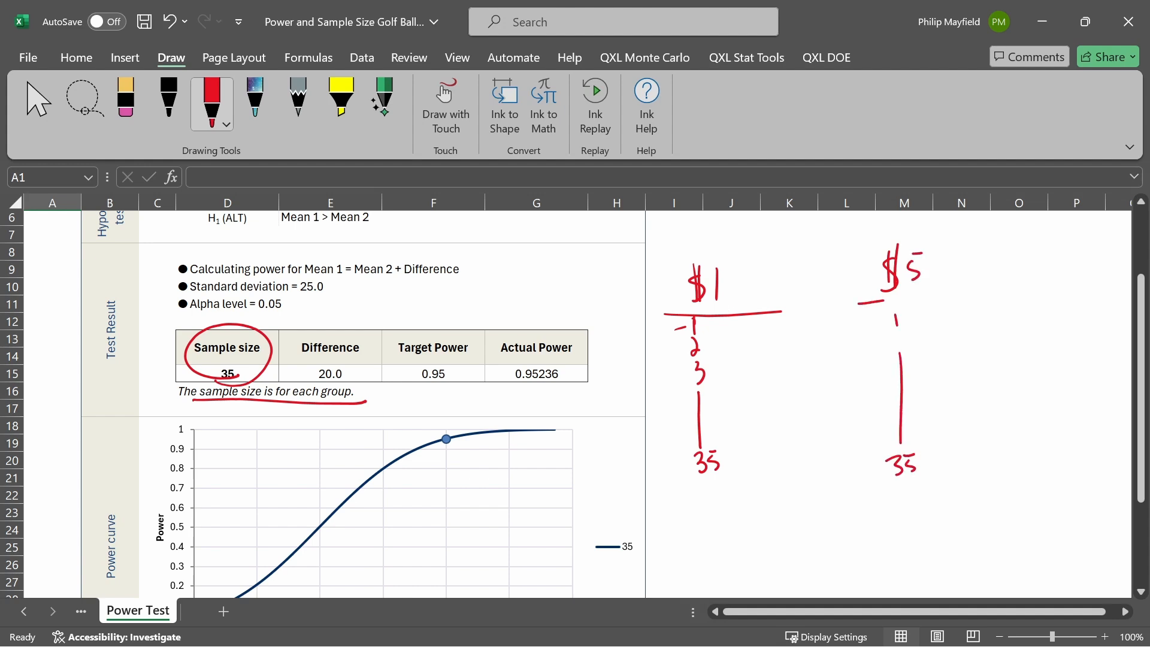
Circle the difference and actual power in the result table and underline the target power value in red ink
mouse_move(346, 317)
mouse_down()
mouse_move(383, 372)
mouse_move(335, 307)
mouse_up()
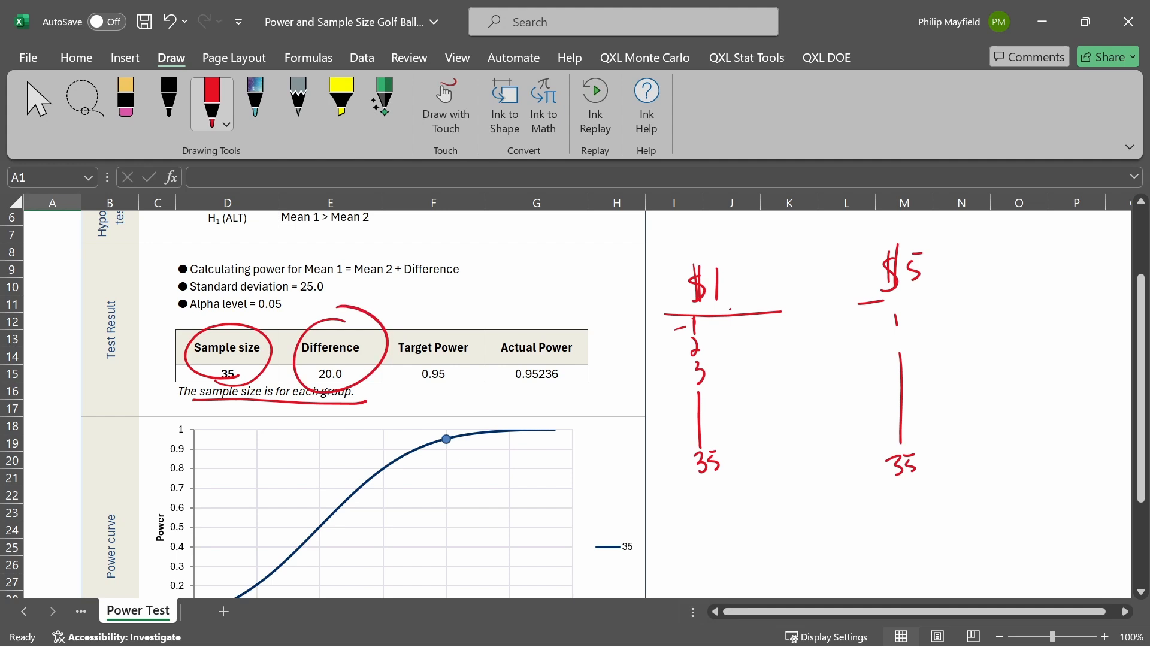
drag(418, 388, 459, 386)
mouse_move(566, 394)
mouse_down()
mouse_move(606, 366)
mouse_move(530, 400)
mouse_up()
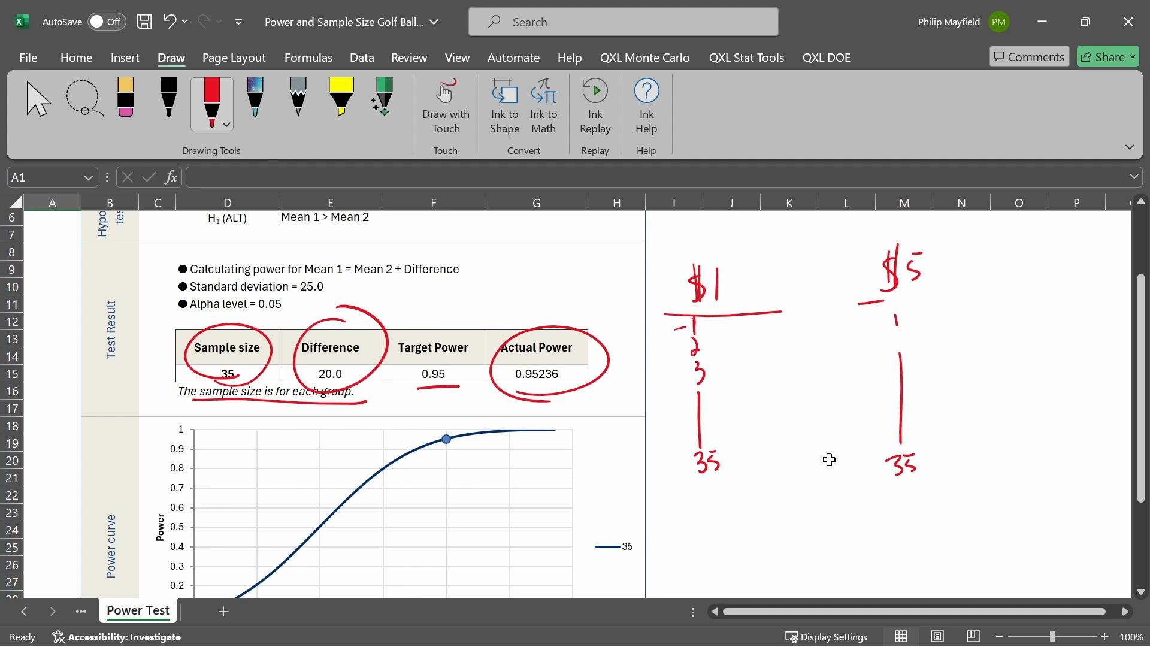
Mark differences 20, 10 and 25 on the power curve with red lines up to the curve, tracing 10 across to the power axis
scroll(829, 458, down, 1)
scroll(829, 461, down, 1)
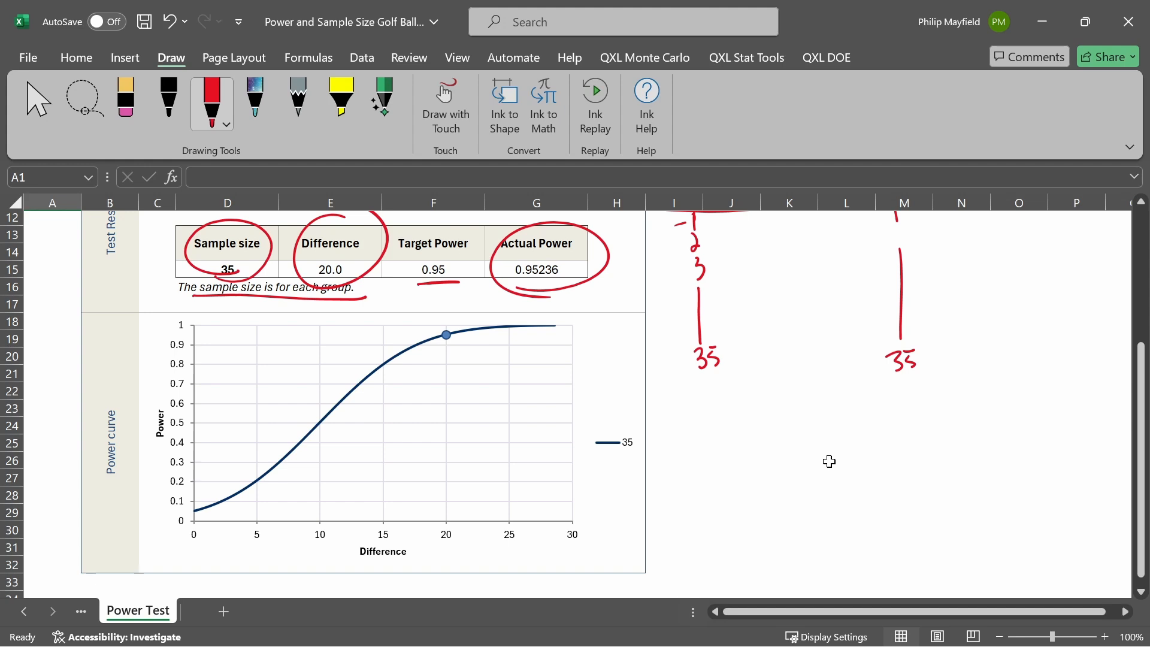
mouse_move(361, 559)
mouse_down()
mouse_move(418, 563)
mouse_move(454, 543)
mouse_move(446, 333)
mouse_up()
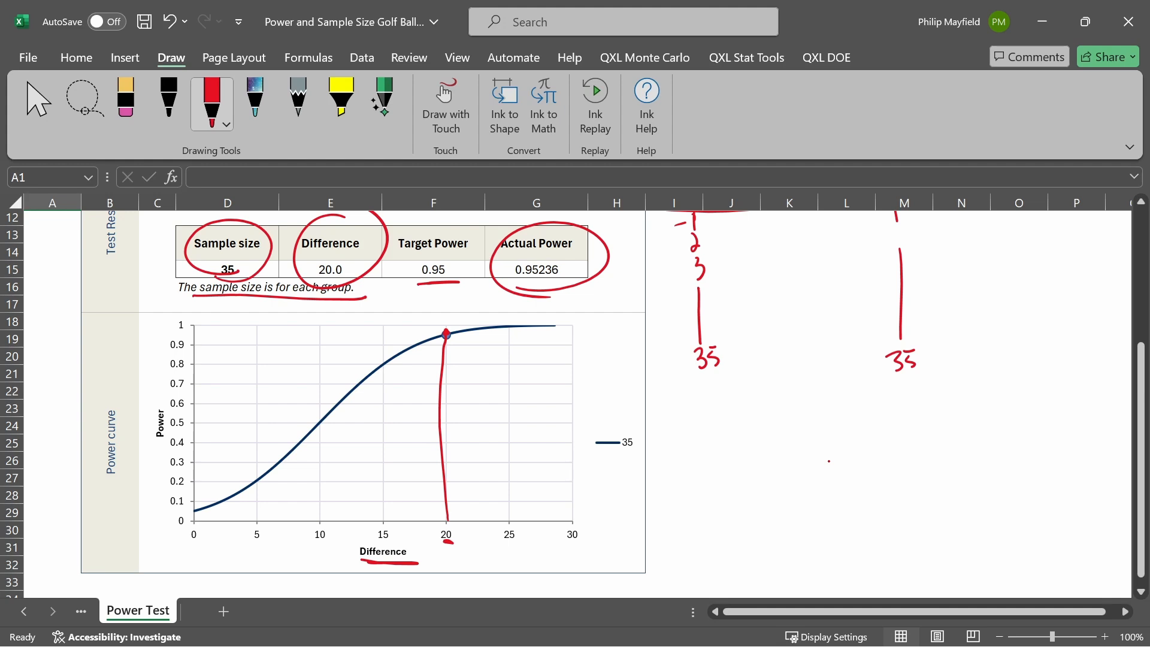
mouse_move(314, 541)
mouse_down()
mouse_move(326, 540)
mouse_move(318, 419)
mouse_move(189, 421)
mouse_up()
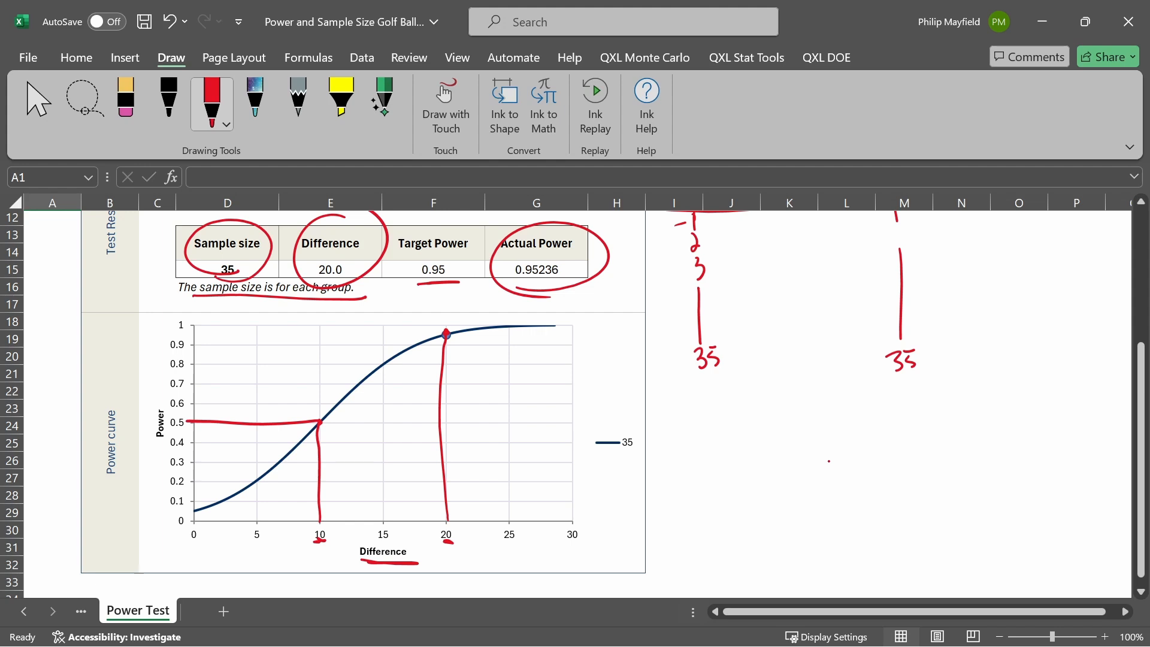
click(674, 547)
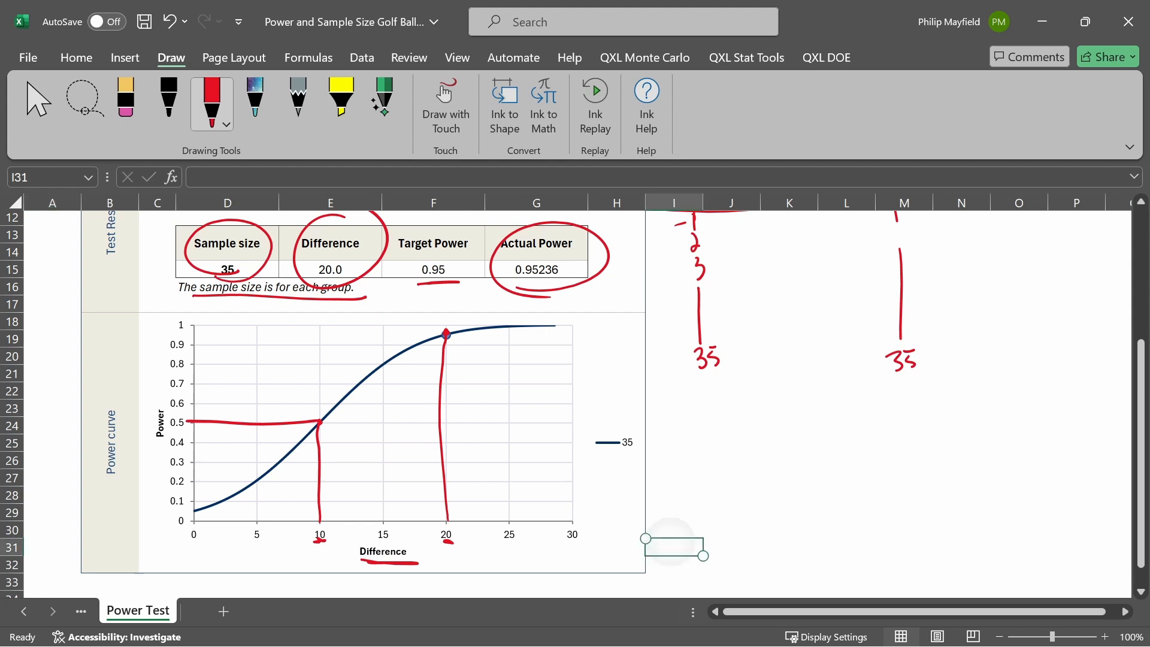
mouse_move(509, 526)
mouse_down()
mouse_move(503, 542)
mouse_move(518, 530)
mouse_move(509, 327)
mouse_up()
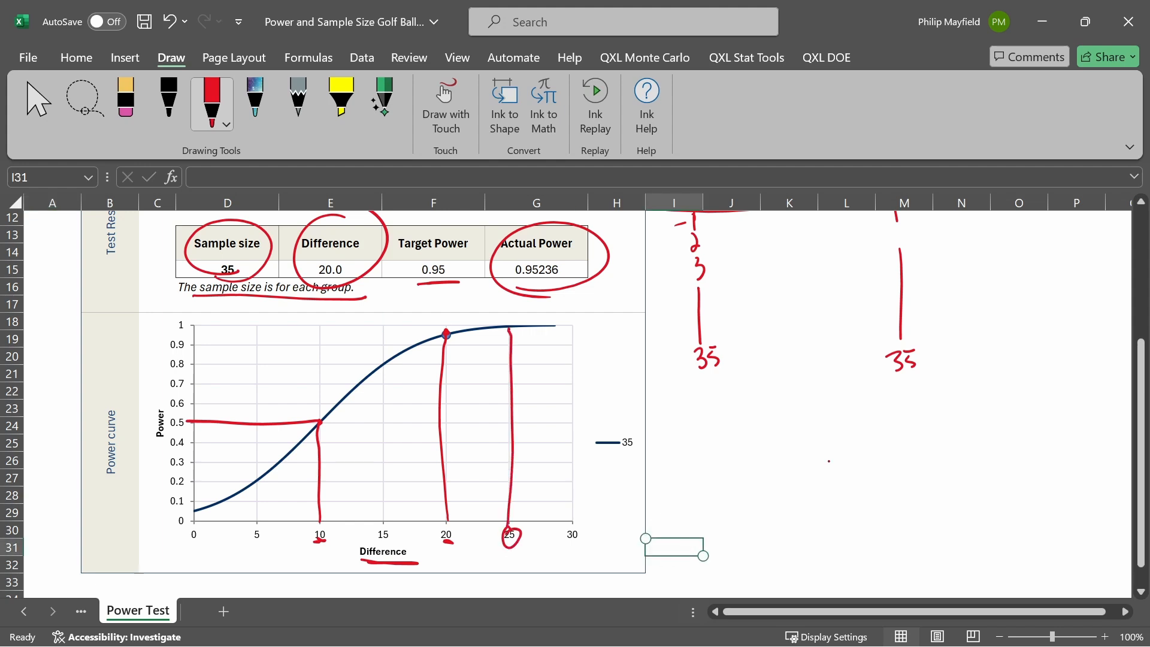
Start a new power and sample size calculation for a two samples t-test and choose Power as the quantity to calculate
scroll(786, 498, up, 4)
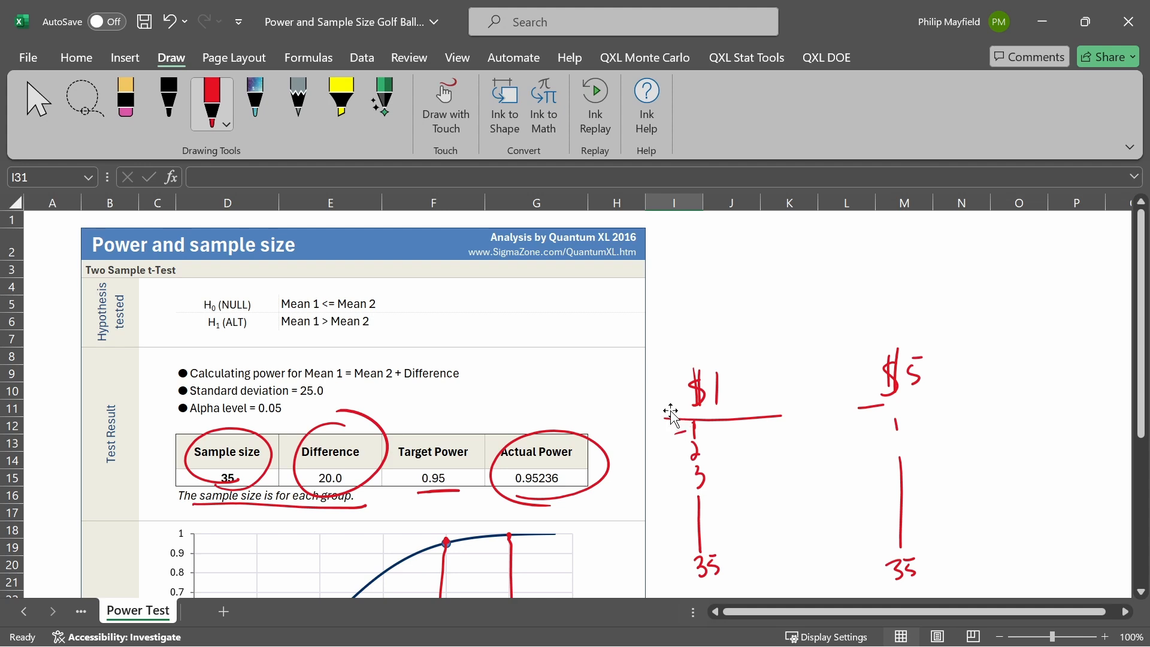
click(751, 60)
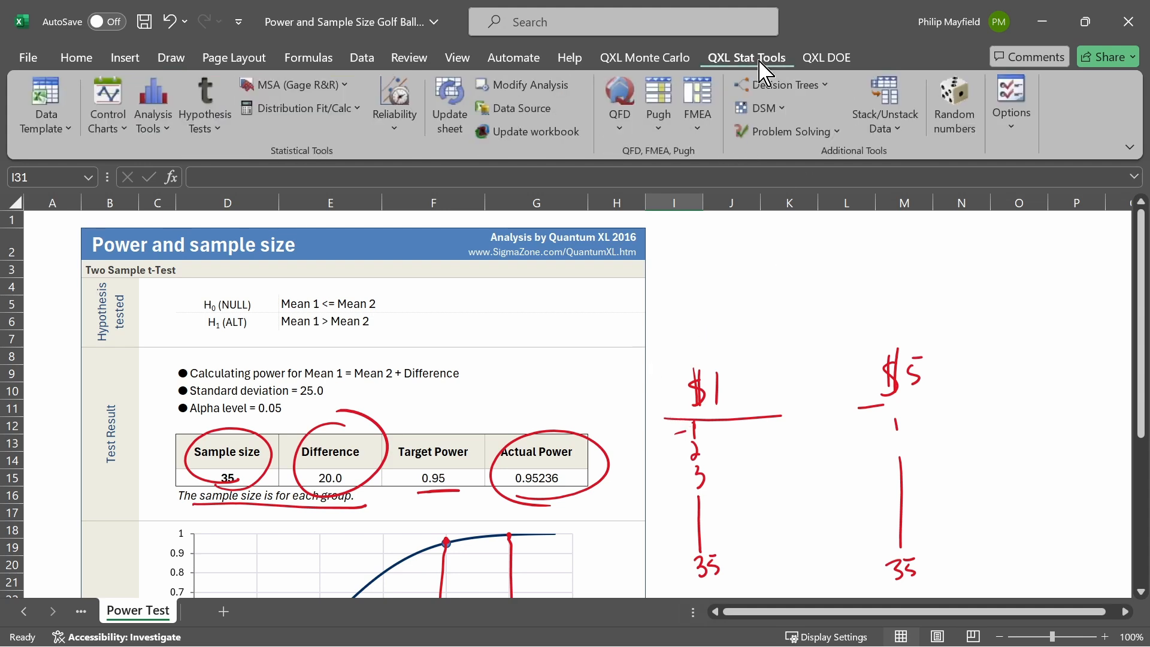
click(212, 133)
mouse_move(267, 318)
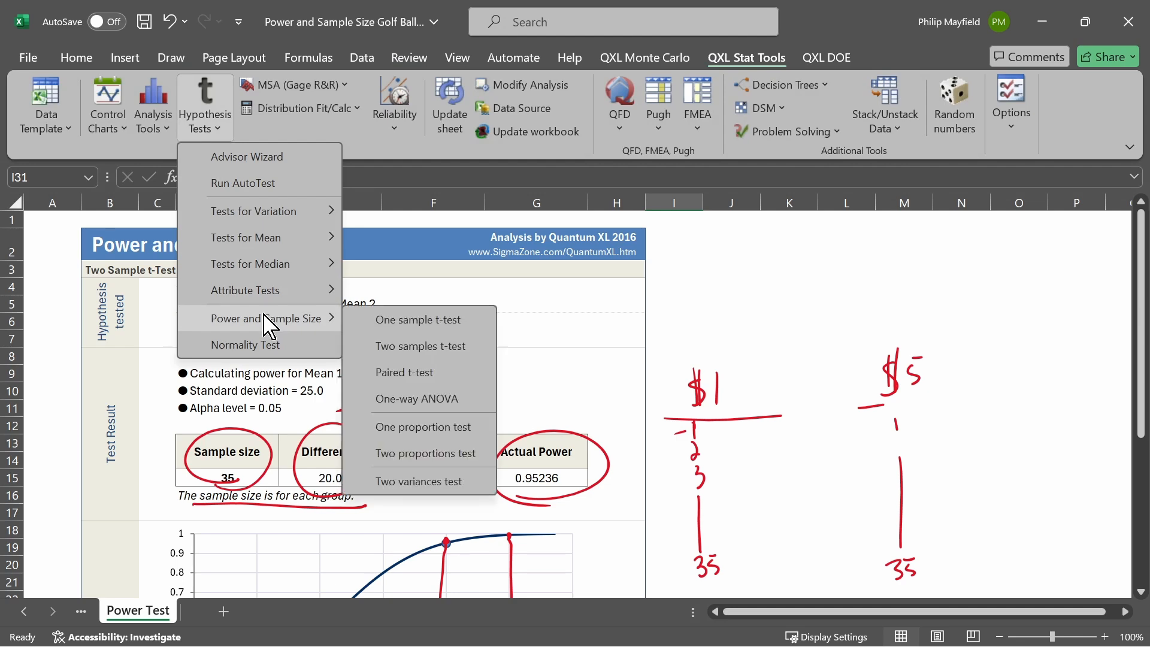
click(421, 345)
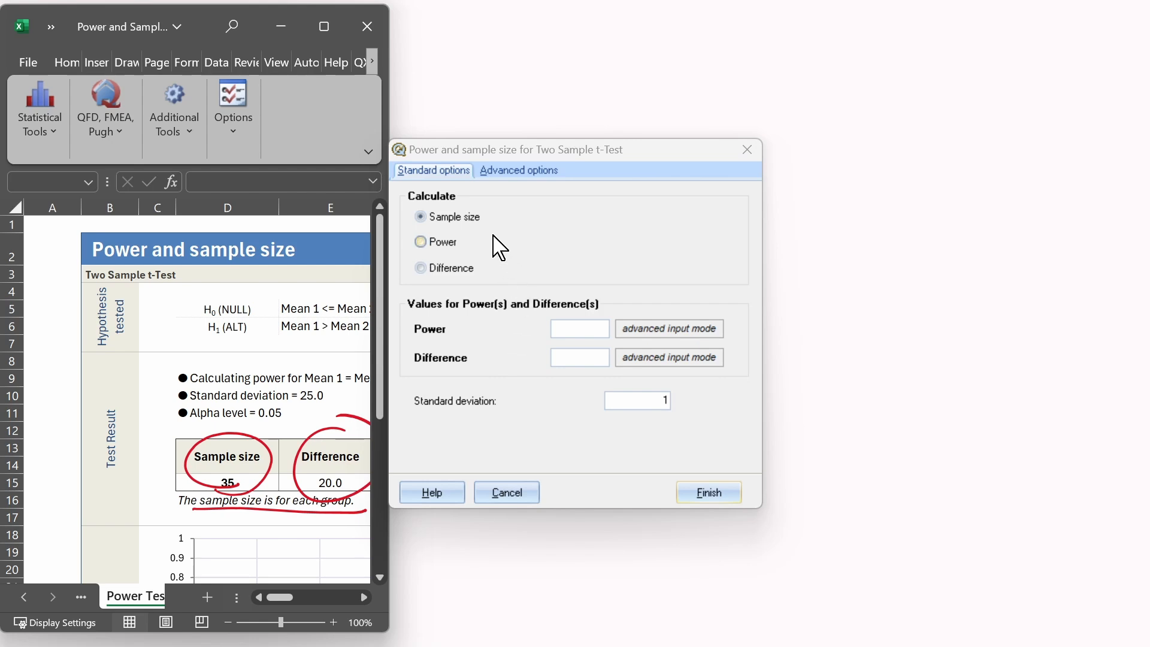
click(446, 243)
Set the sample size to 20, the difference to 20 and the standard deviation to 25, and run the calculation
click(581, 329)
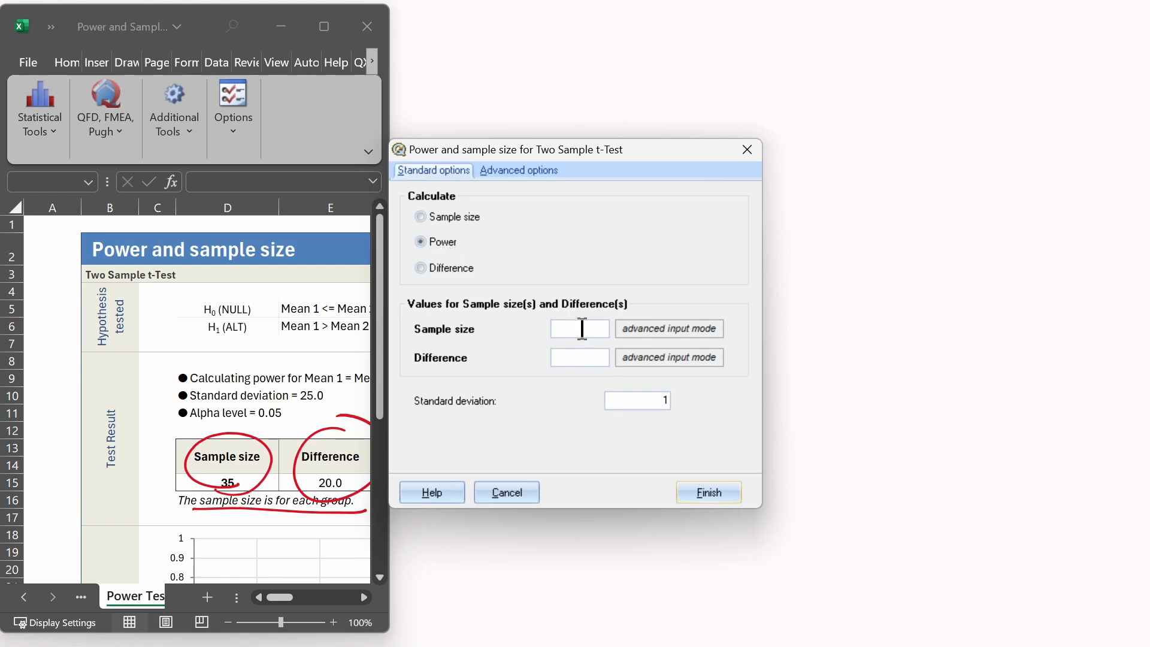
text(20)
click(585, 356)
text(20)
click(629, 401)
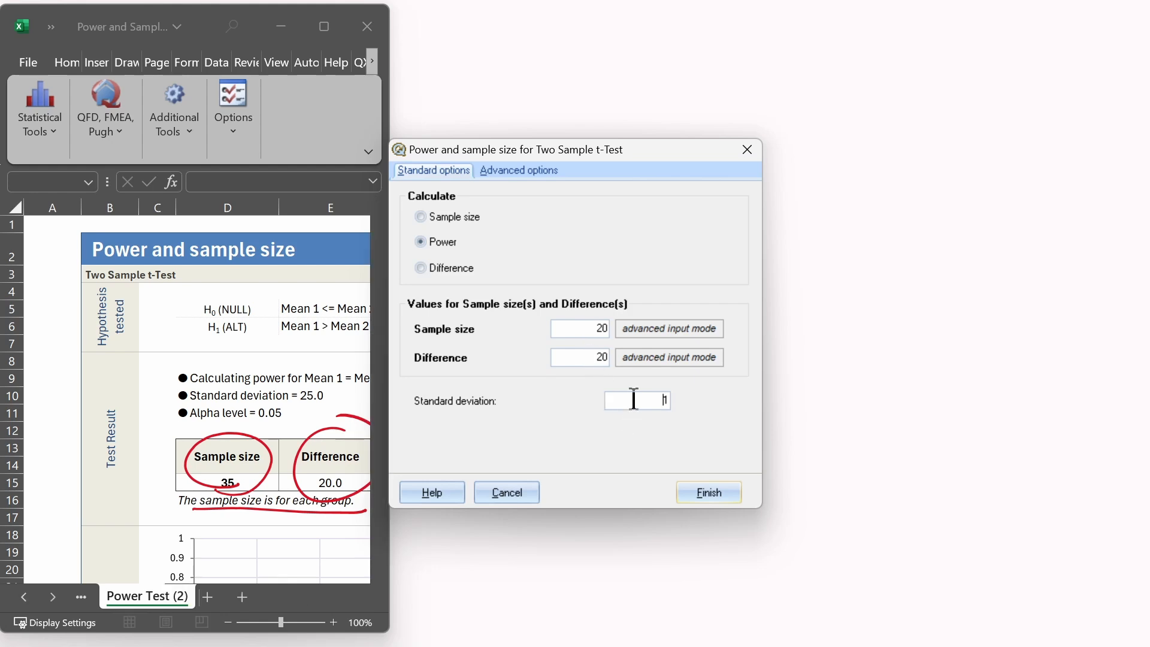
drag(648, 396, 702, 395)
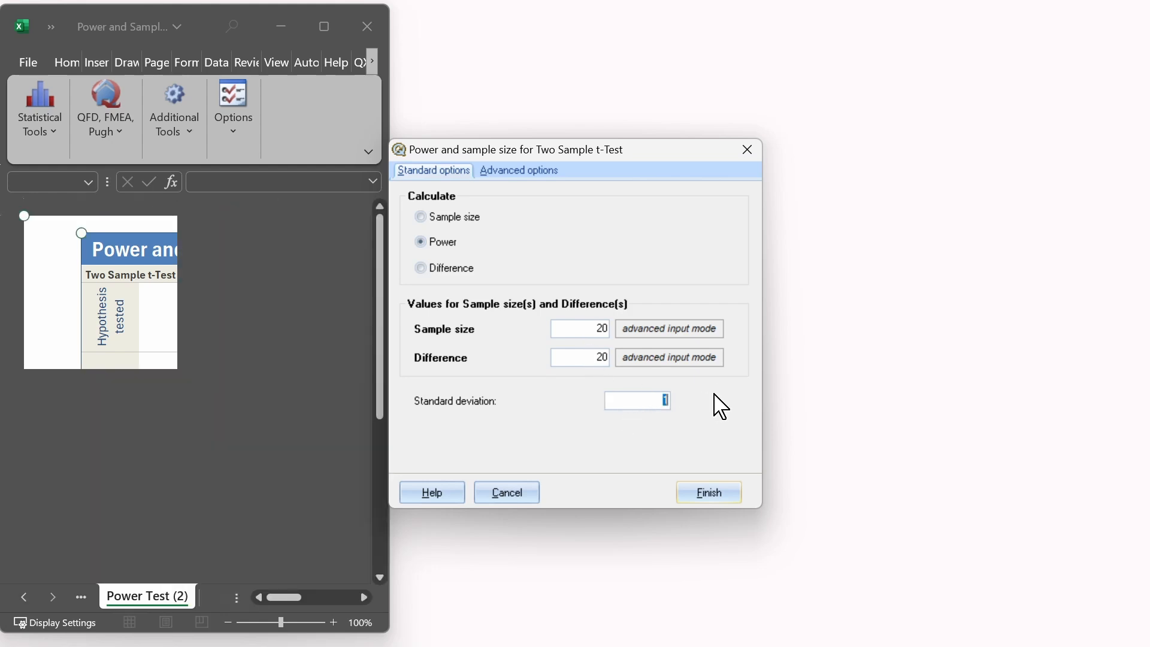
text(25)
click(719, 497)
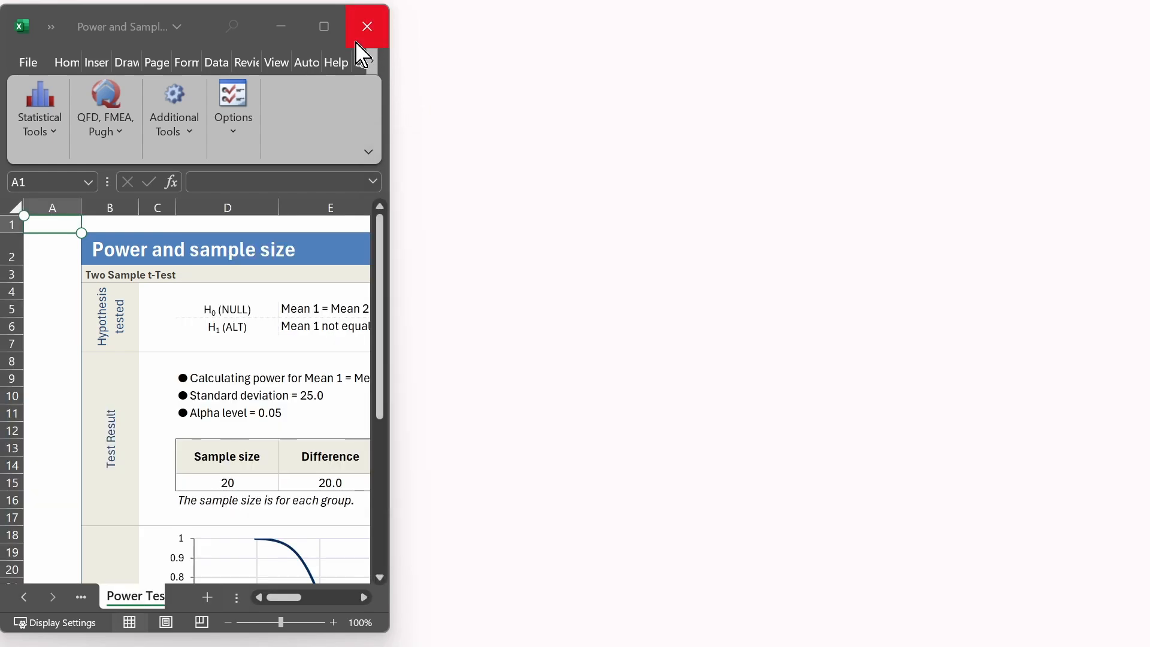
Maximise the workbook window and circle the sample size and power results in the new result table in red ink
click(324, 26)
scroll(806, 357, down, 2)
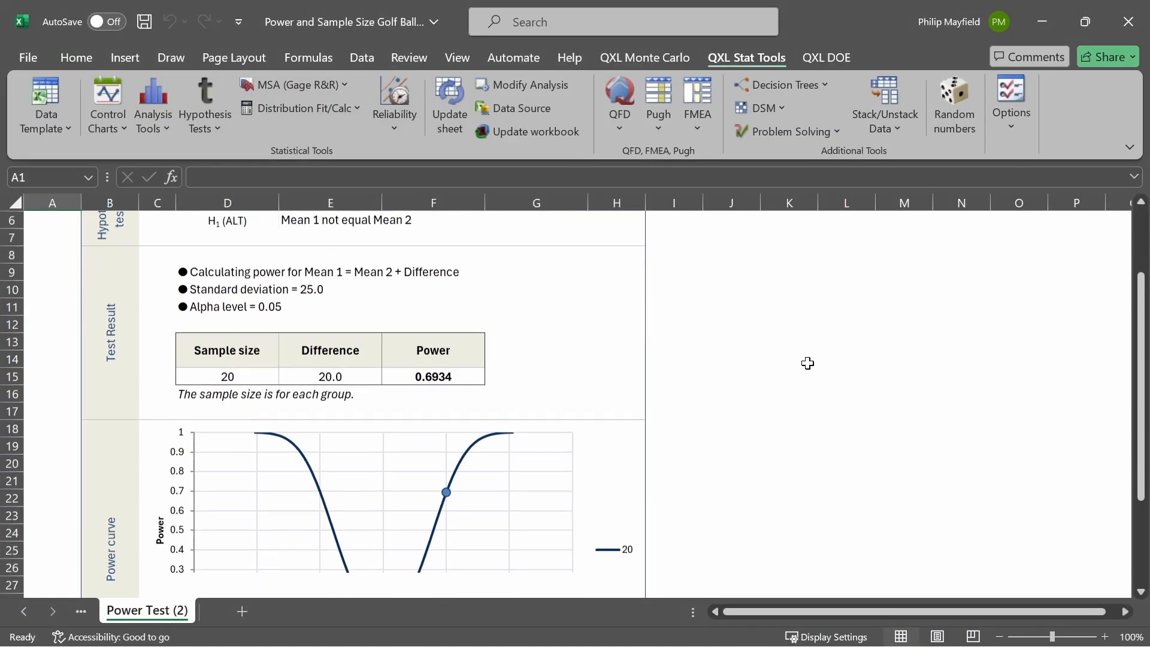
key(alt+j)
key(i)
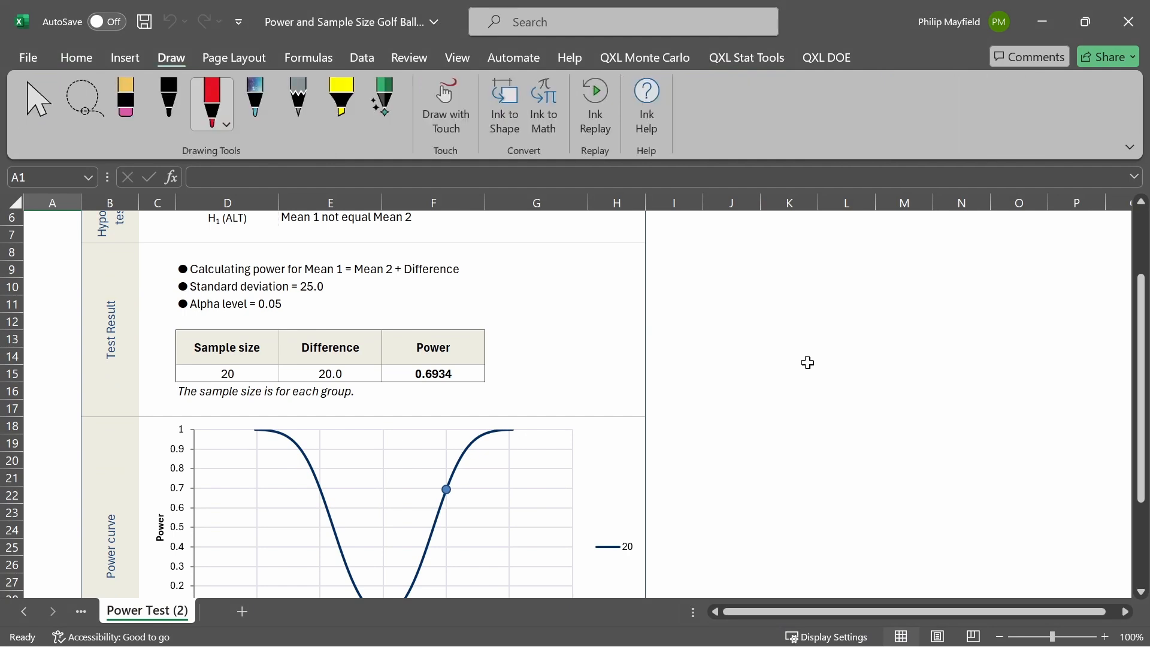
mouse_move(242, 389)
mouse_down()
mouse_move(224, 344)
mouse_move(208, 400)
mouse_move(210, 357)
mouse_up()
mouse_move(407, 391)
mouse_down()
mouse_move(413, 315)
mouse_move(492, 400)
mouse_up()
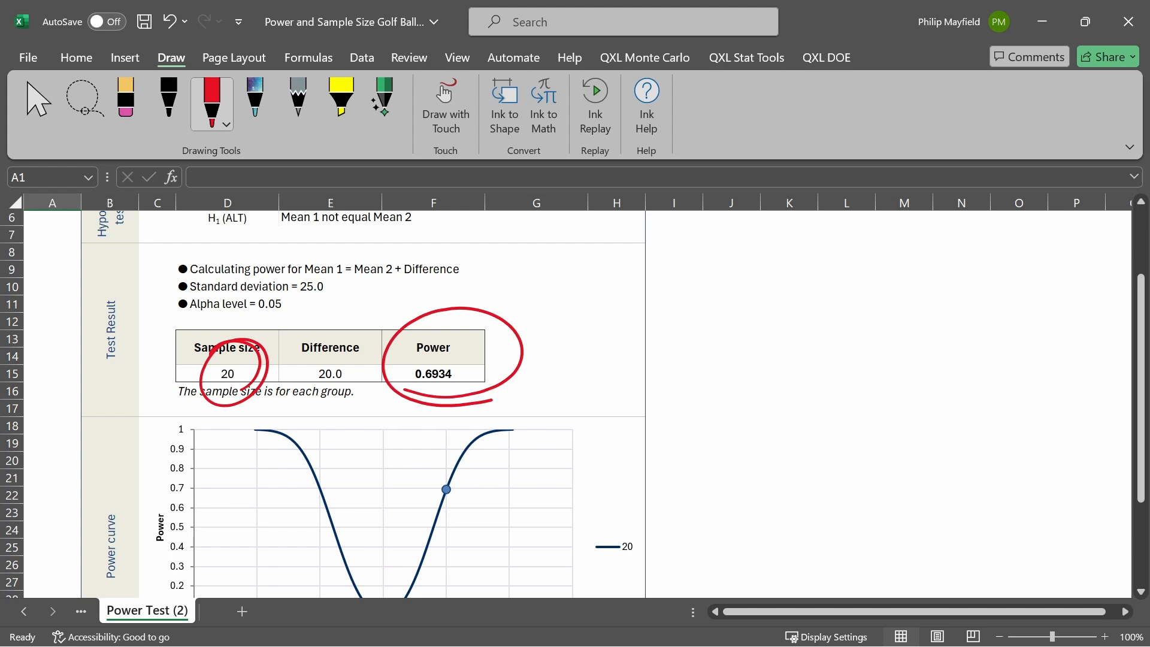